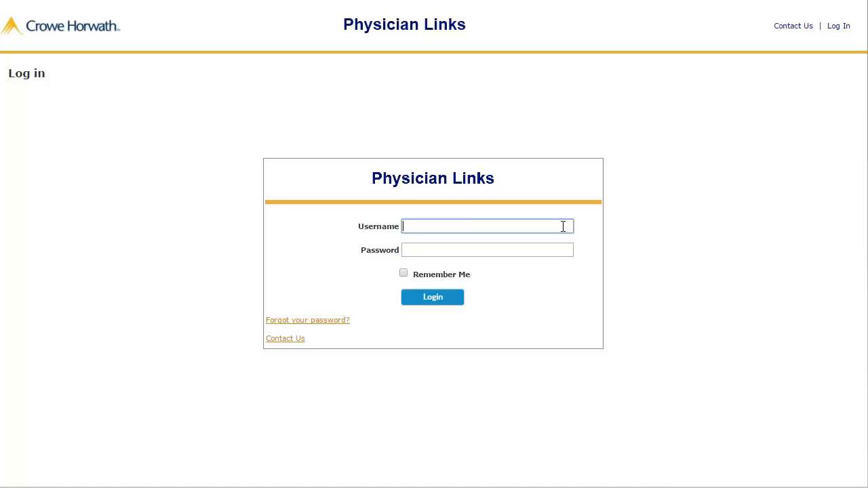
Sign in to Physician Links with the account username and password.
key("Tab")
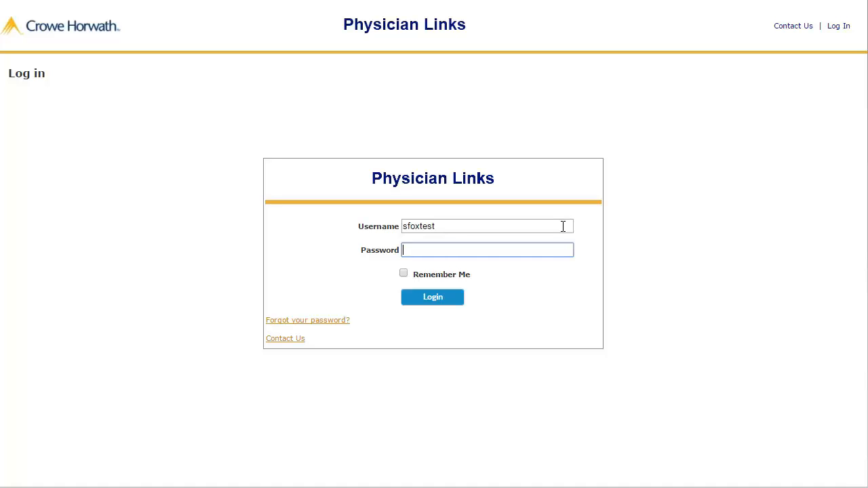
type("•••••••••")
key("Return")
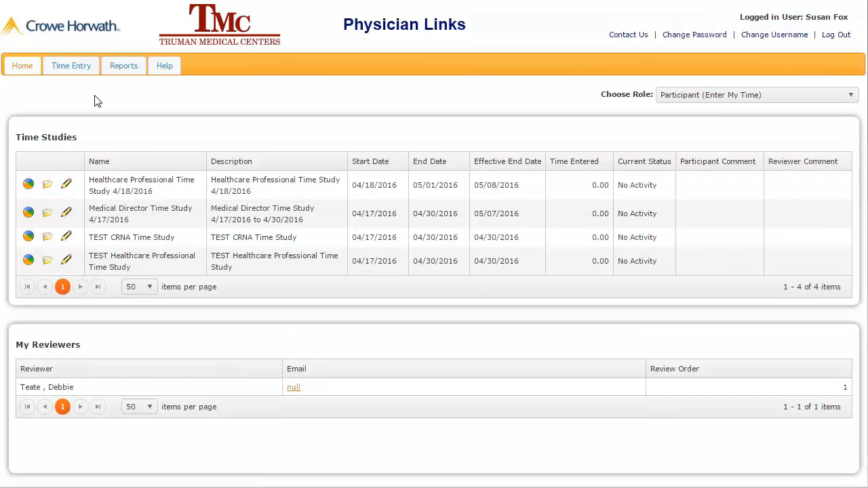
left_click(19, 72)
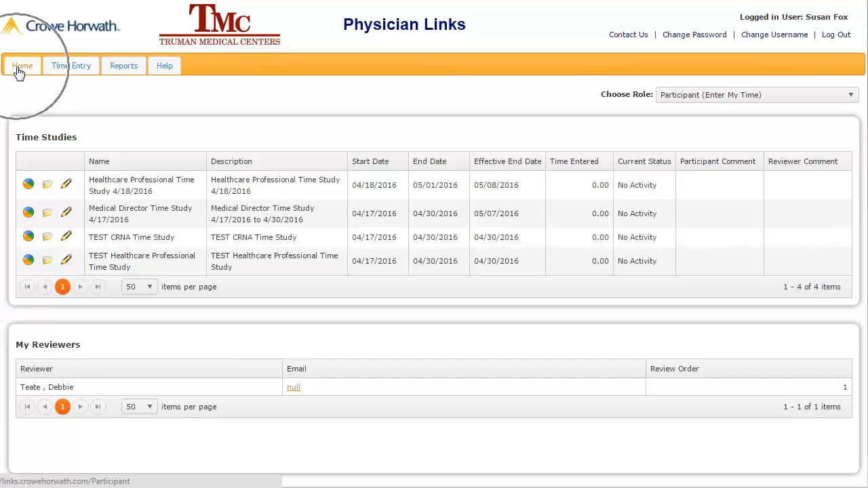
left_click(78, 76)
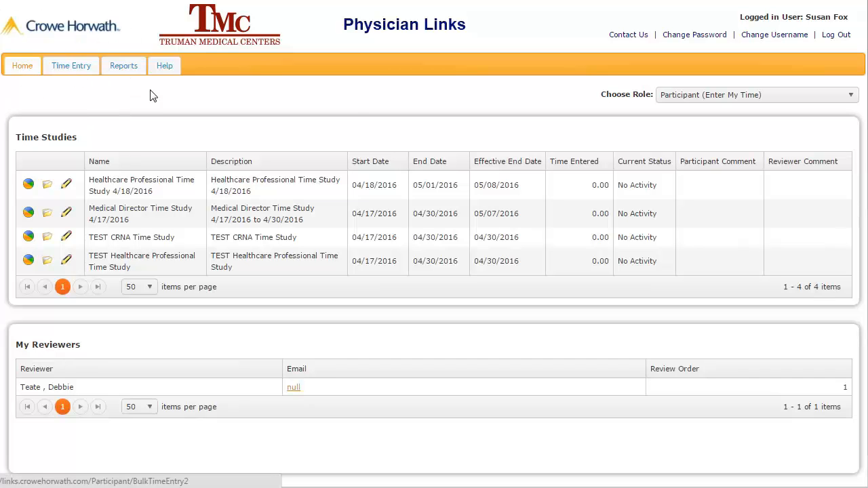
left_click(686, 102)
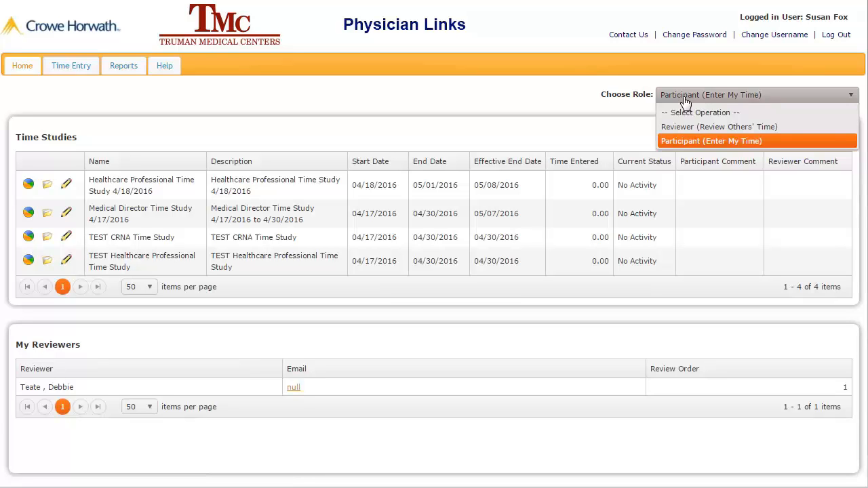
left_click(685, 140)
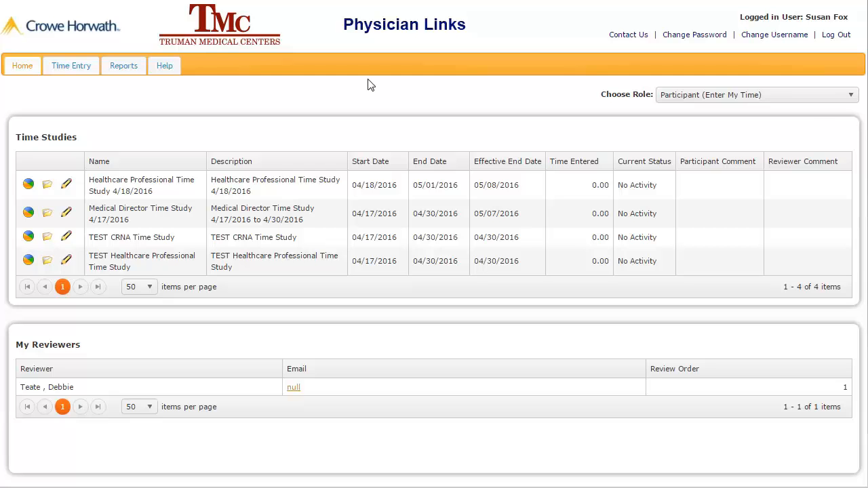
left_click(70, 72)
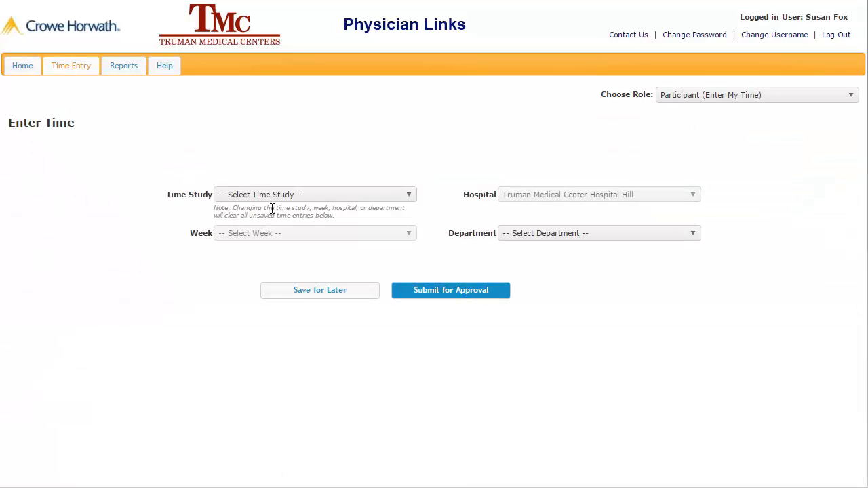
Return to Home and open time entry for the TEST CRNA Time Study.
left_click(294, 197)
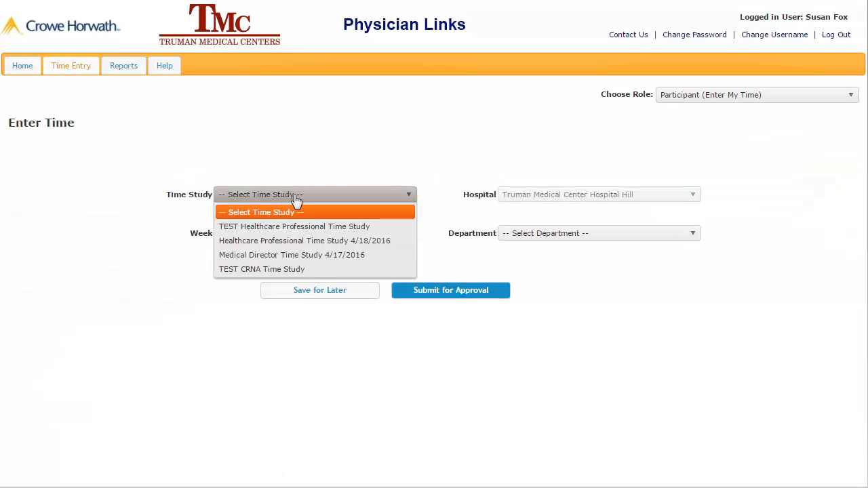
left_click(258, 129)
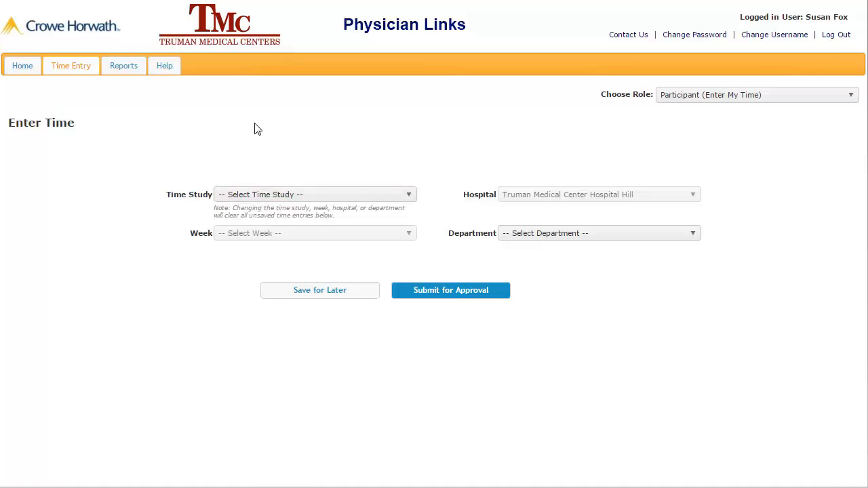
left_click(27, 71)
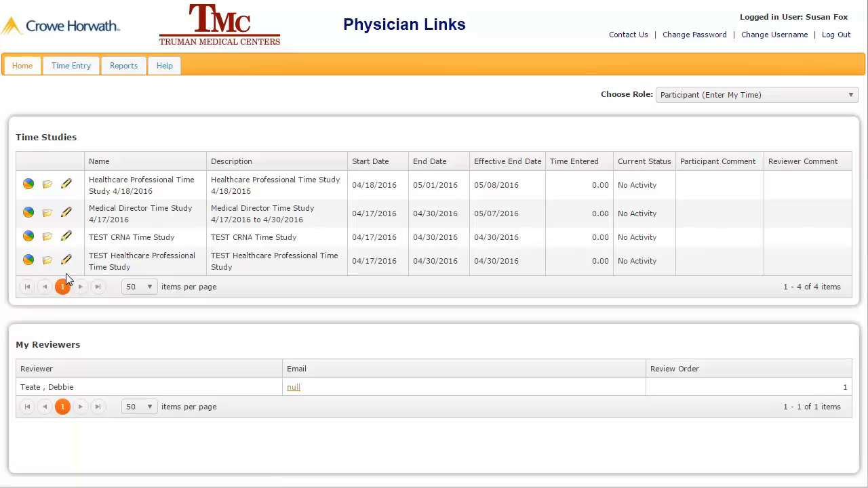
left_click(68, 237)
key("ctrl")
key("ctrl")
key("ctrl")
key("ctrl")
key("ctrl")
left_click(67, 239)
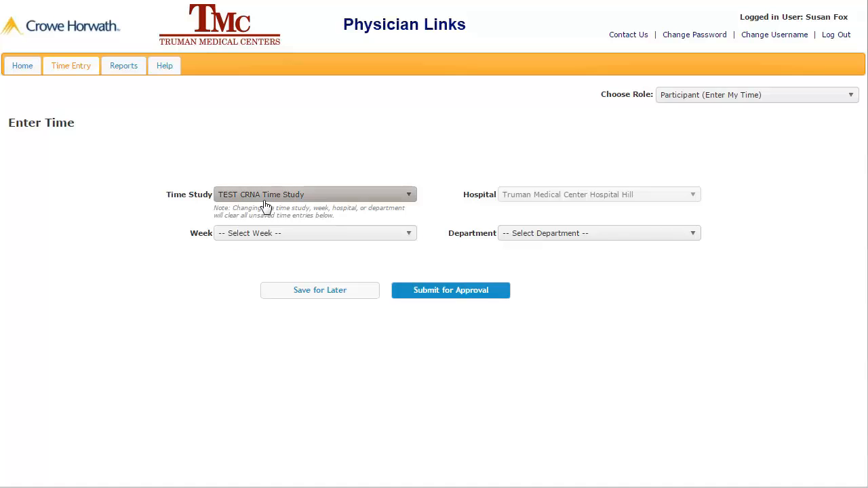
Choose week 4/17/2016 - 4/23/2016 and department 8082HH - Occupational Health.
left_click(287, 236)
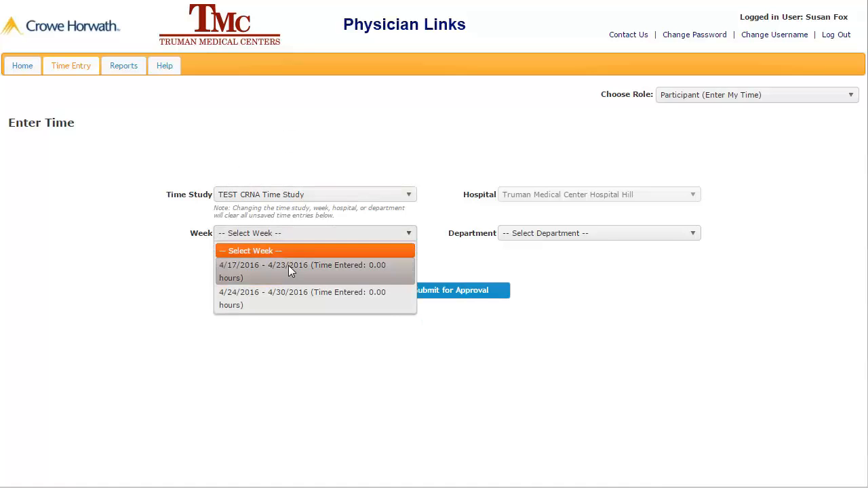
left_click(288, 271)
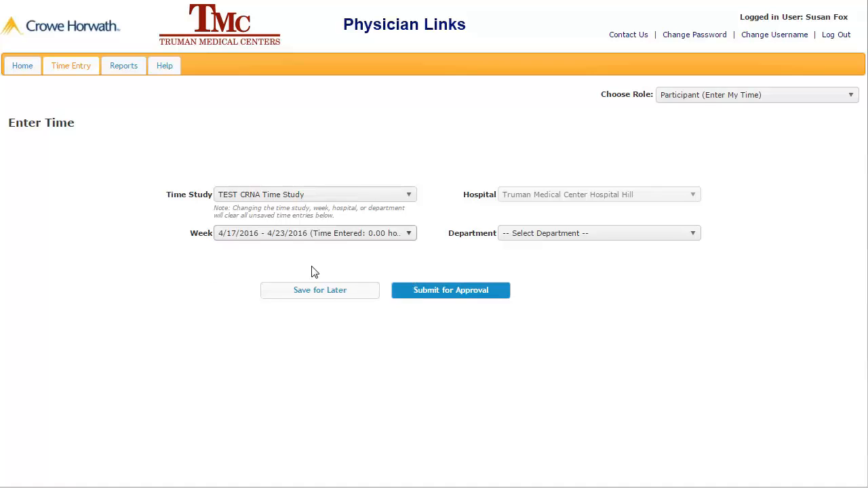
left_click(549, 196)
left_click(557, 237)
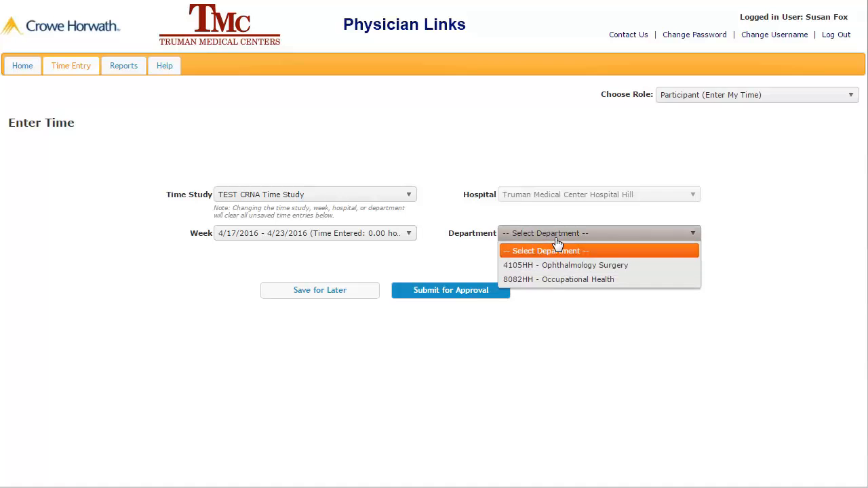
left_click(556, 280)
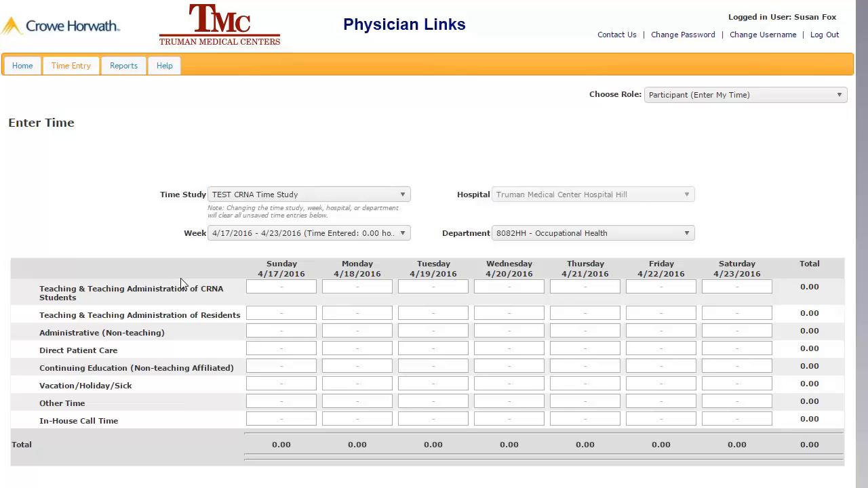
Switch to TEST Healthcare Professional Time Study and expand only Teaching and Teacher's Administrative Duties.
left_click(288, 198)
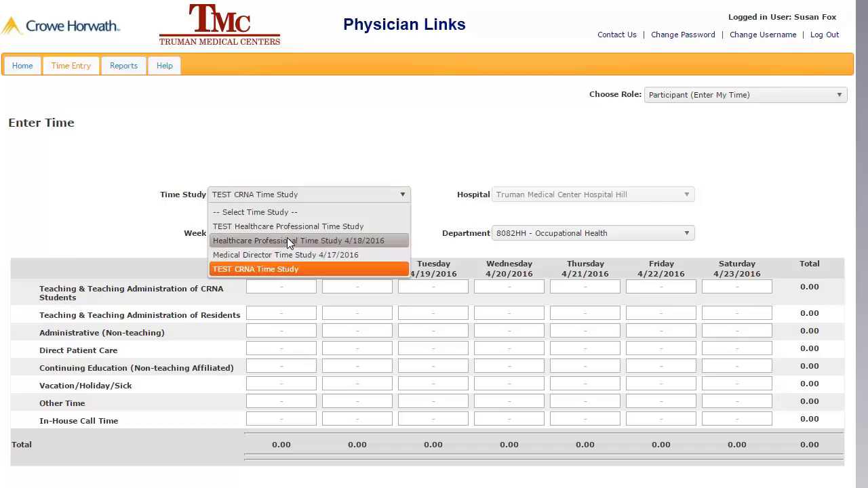
left_click(282, 228)
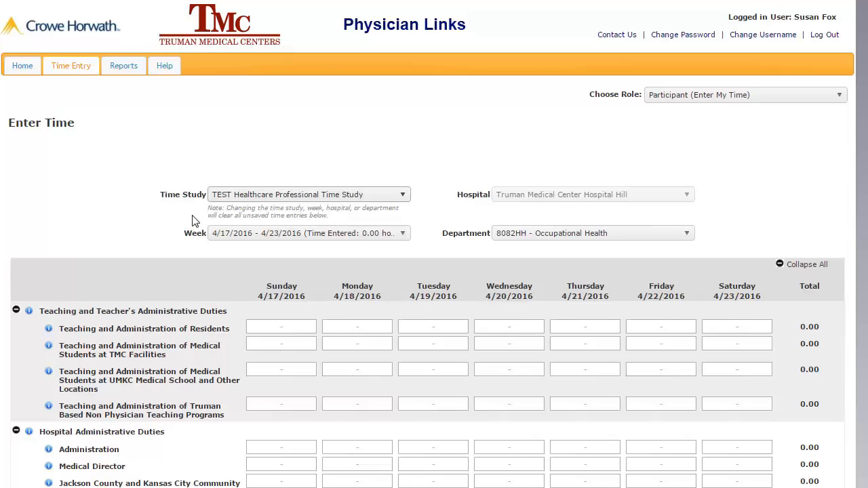
scroll(192, 217, "down", 2)
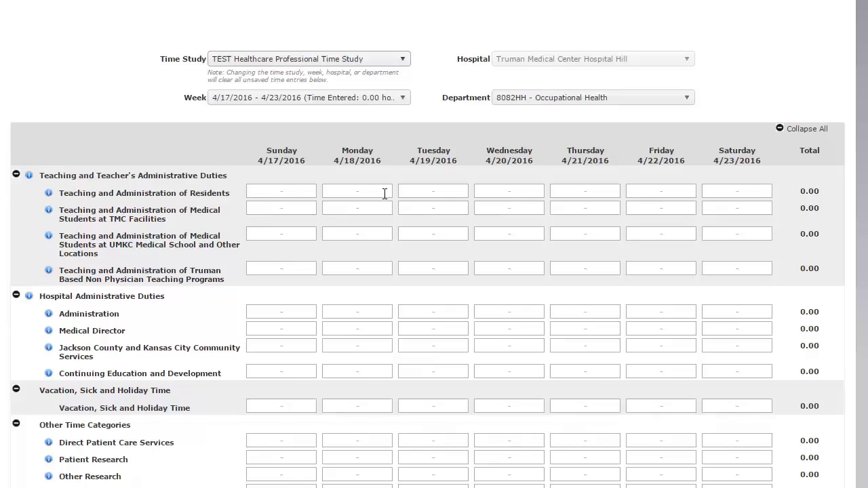
left_click(805, 131)
left_click(805, 130)
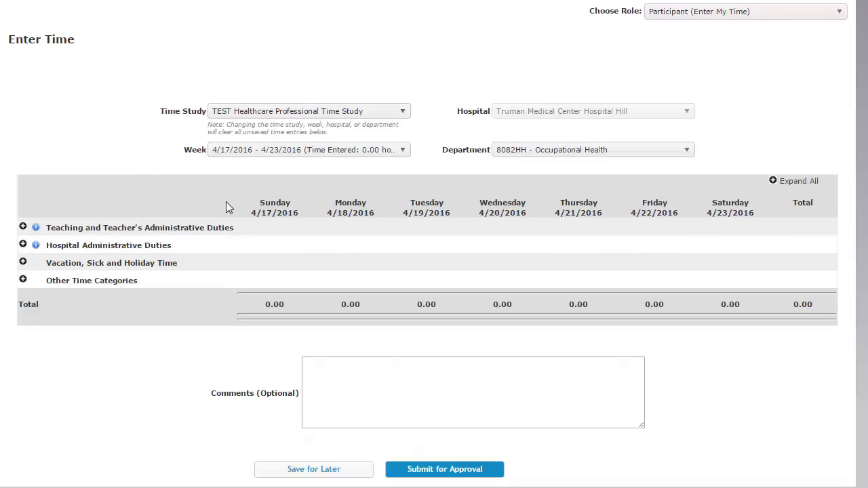
left_click(22, 229)
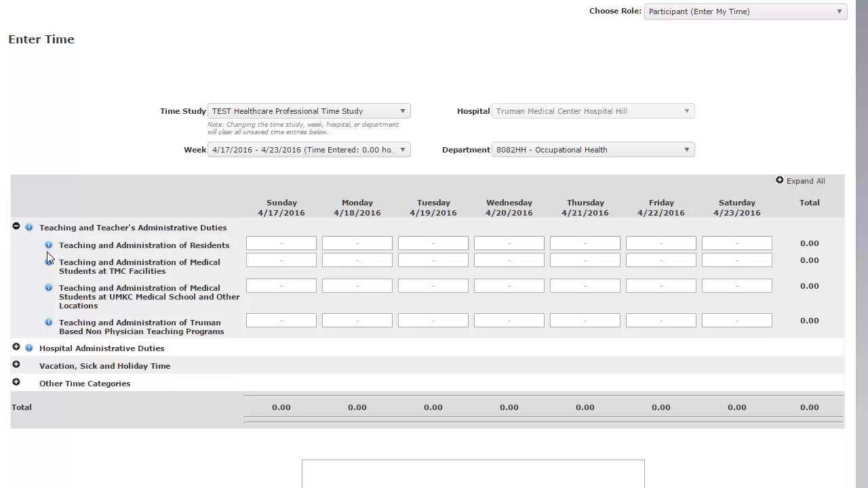
left_click(49, 247)
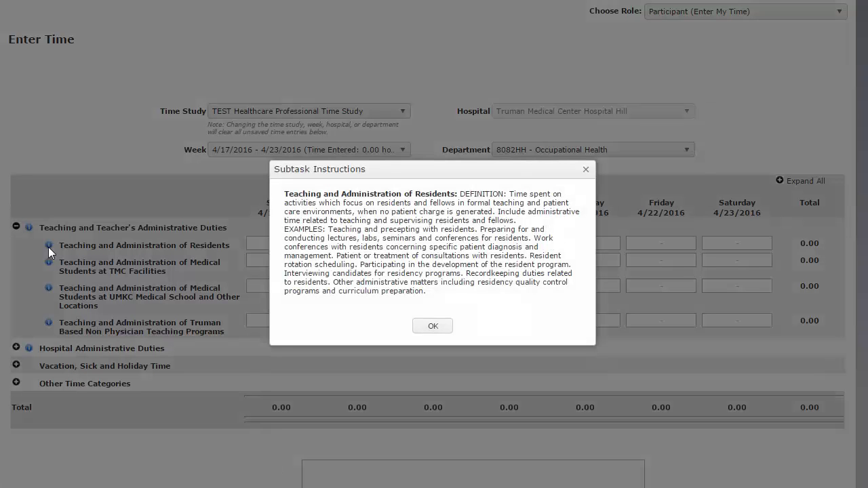
left_click(432, 329)
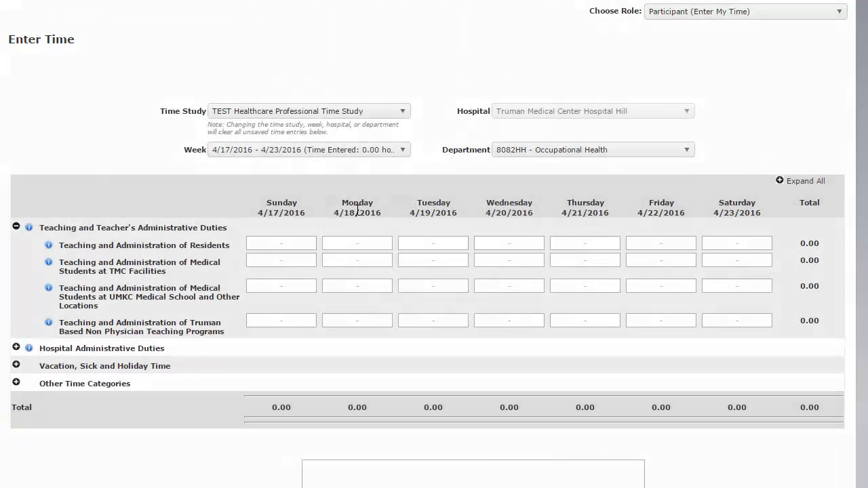
left_click(360, 243)
Enter 12.25 Monday hours for Teaching and Administration of Residents, and 13 for TMC medical students.
type("12.25")
key("Tab")
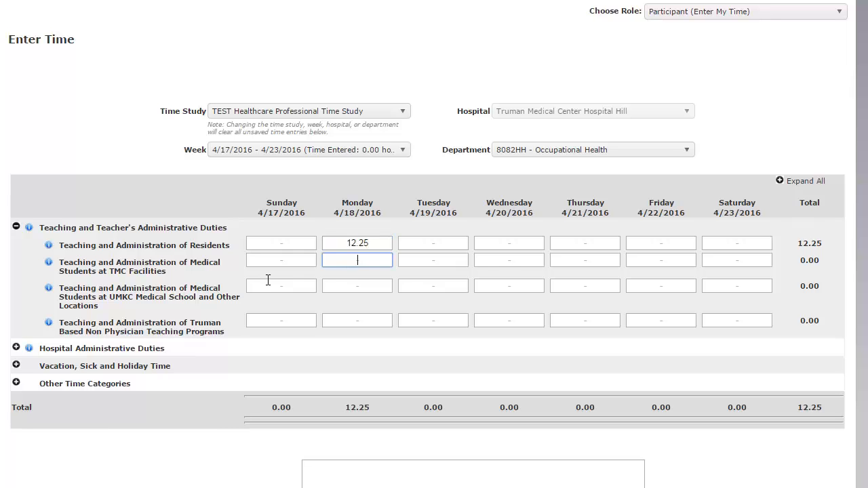
left_click(376, 258)
type("13")
key("Tab")
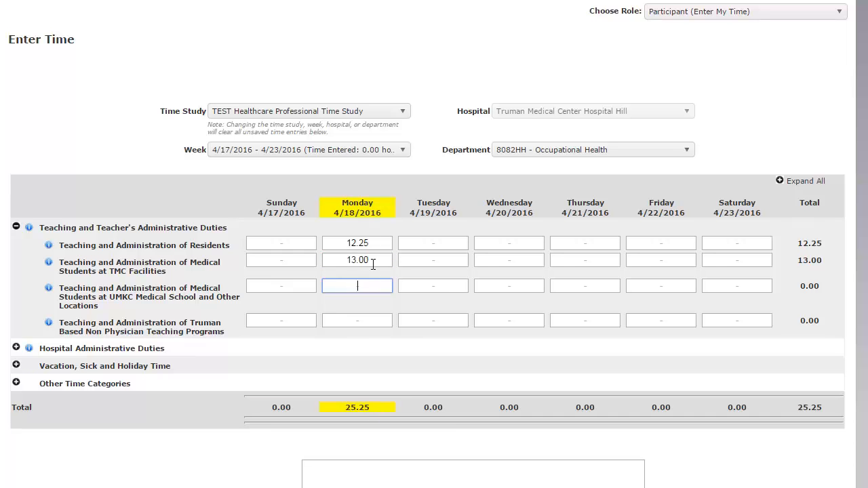
Clear the 13.00 Monday TMC medical student hours and save the week for later.
left_click_drag(372, 259, 318, 259)
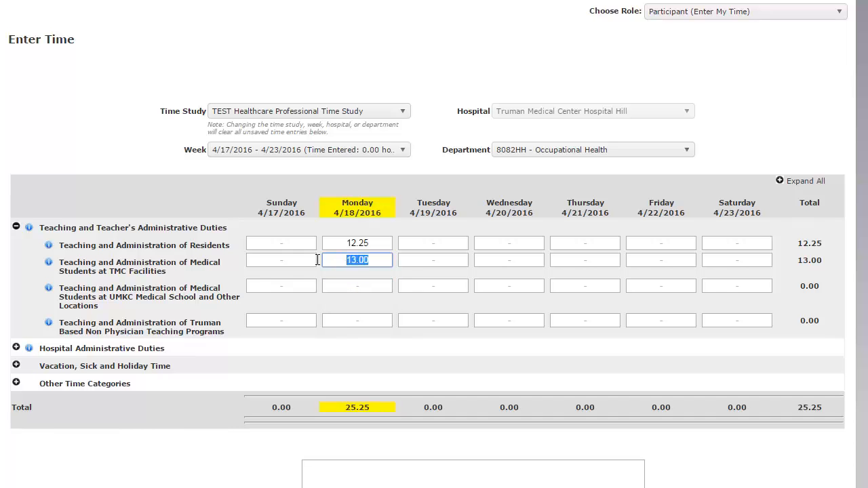
key("BackSpace")
left_click(360, 287)
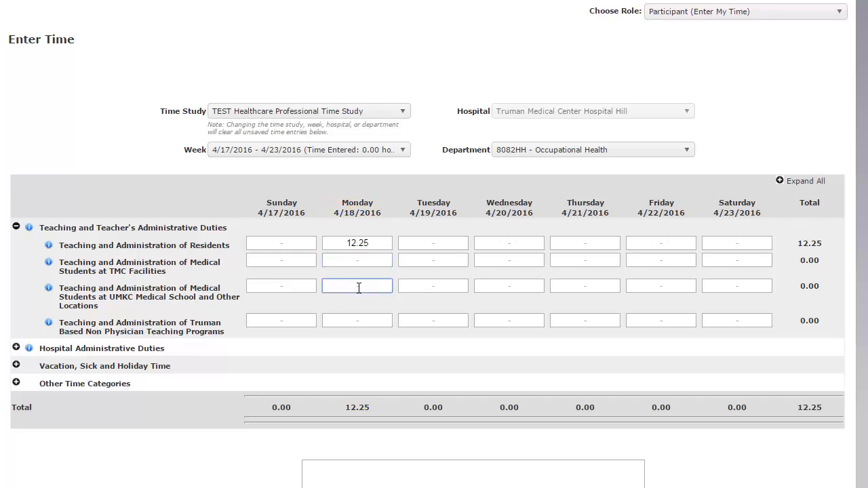
scroll(359, 287, "down", 3)
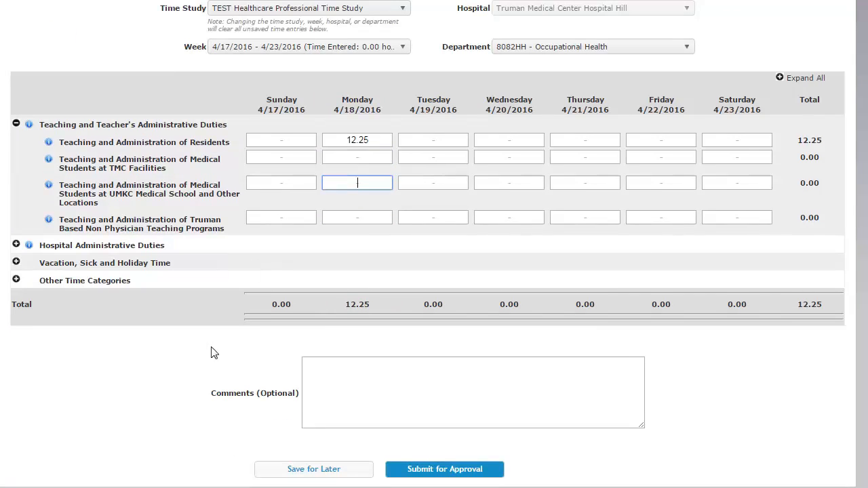
left_click(346, 475)
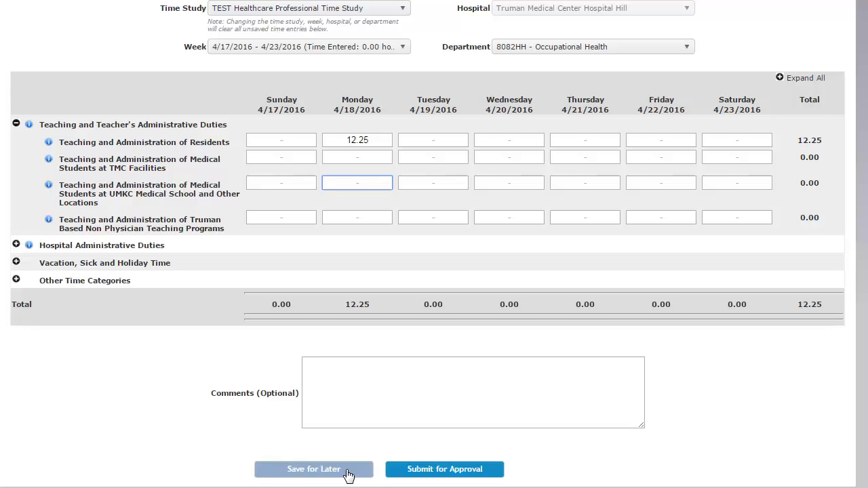
Submit the week's time for approval and return to the Home page.
left_click(397, 471)
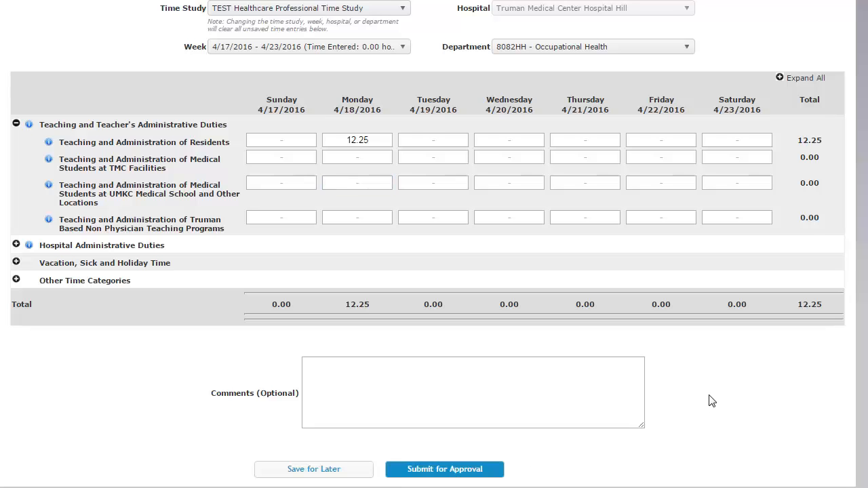
scroll(711, 401, "up", 5)
left_click(31, 69)
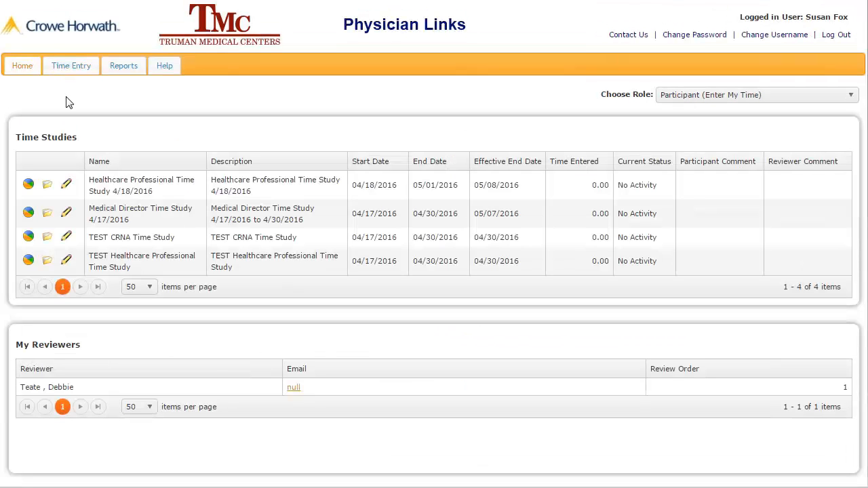
left_click(60, 389)
left_click(841, 38)
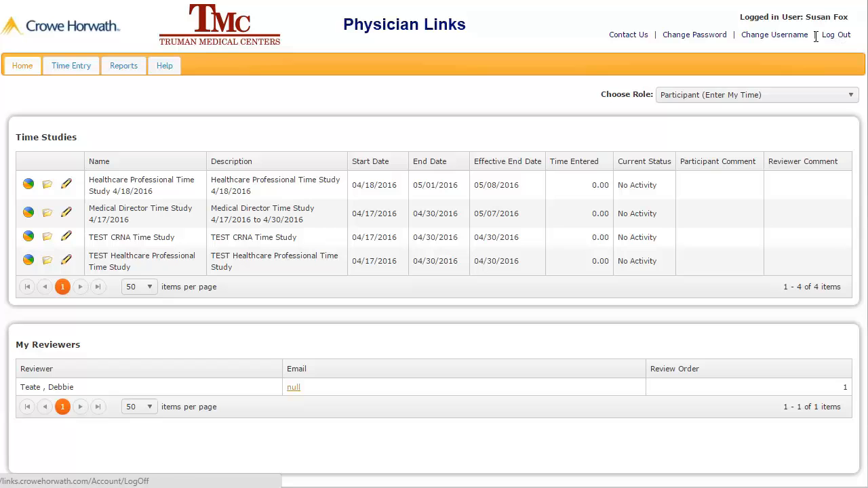
Visit the Change Username and Change Password forms, then the Contact Us support page.
left_click(779, 35)
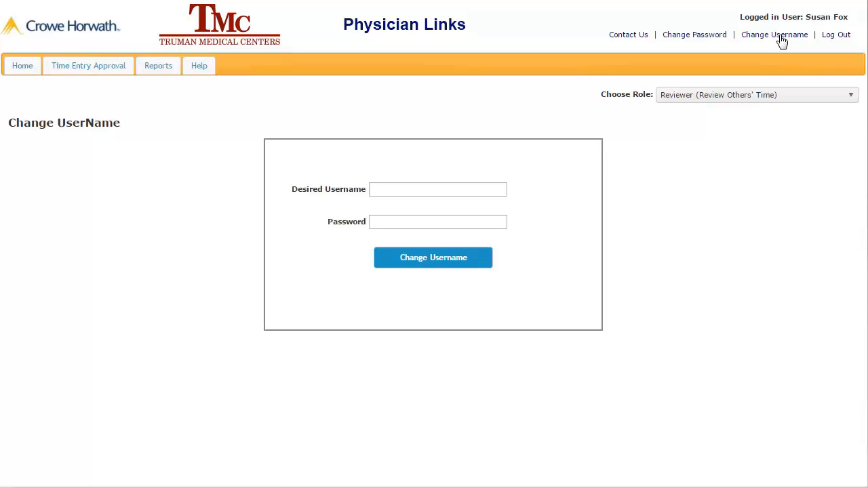
left_click(442, 186)
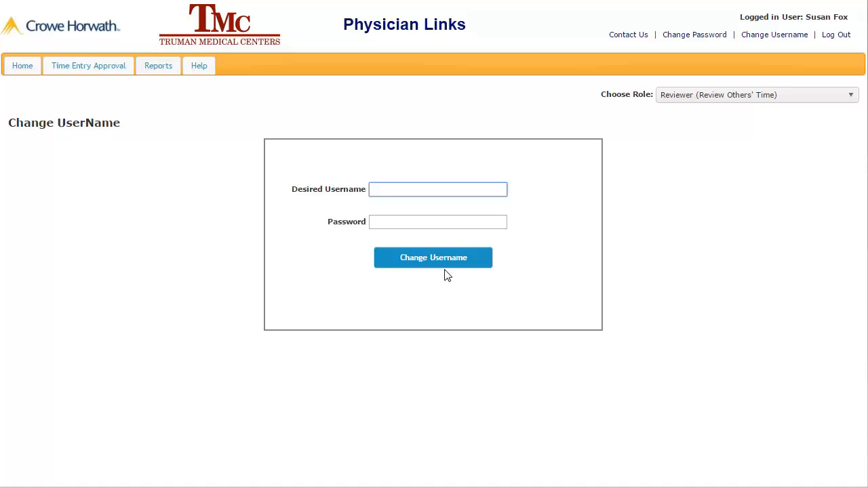
left_click(711, 39)
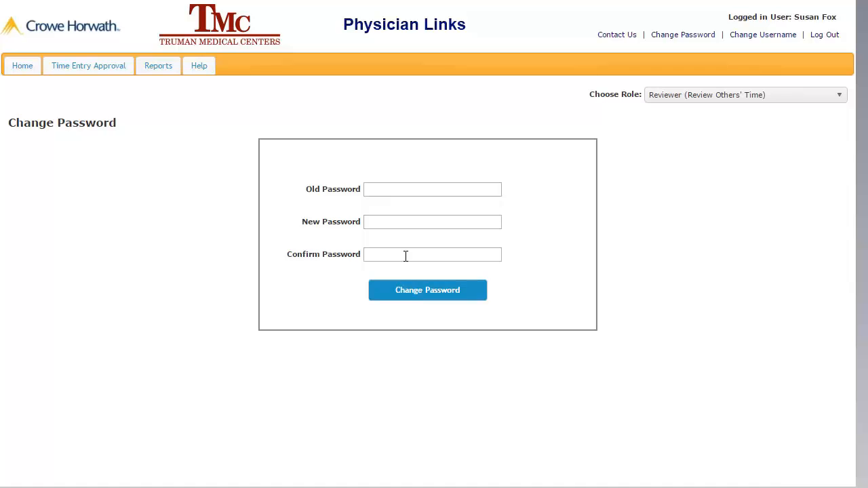
left_click(606, 39)
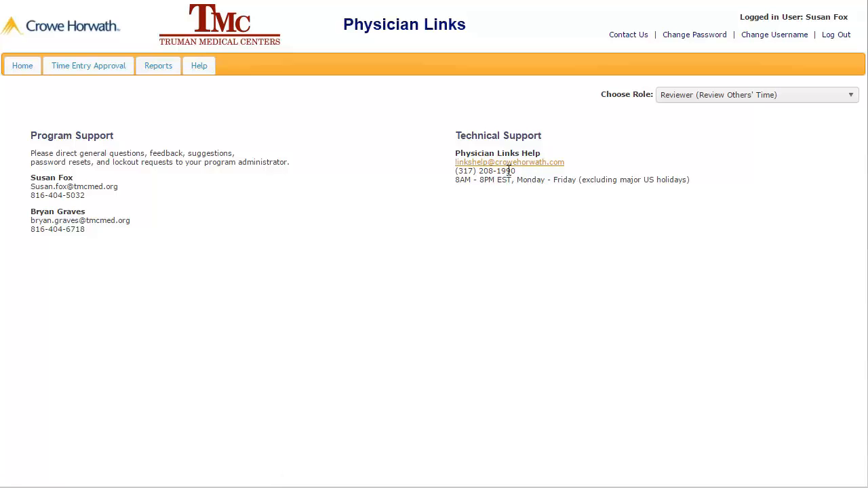
Log out of the desktop portal and sign in on the mobile site with username and password.
left_click(842, 36)
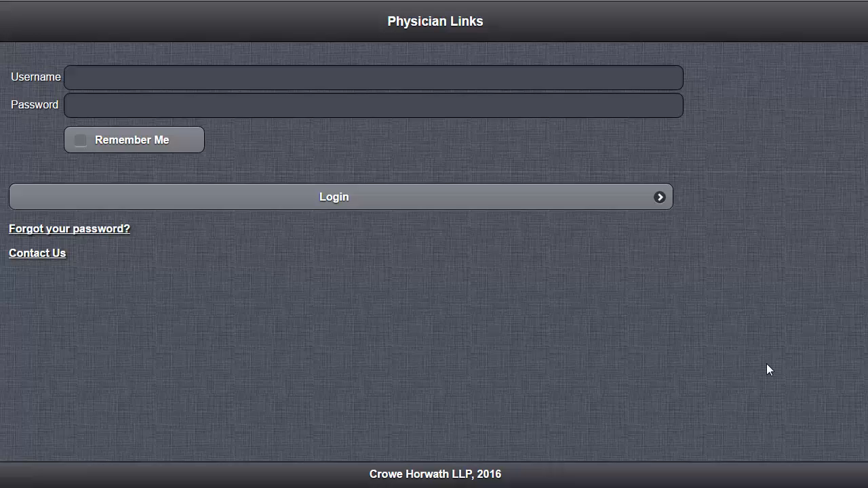
left_click(405, 76)
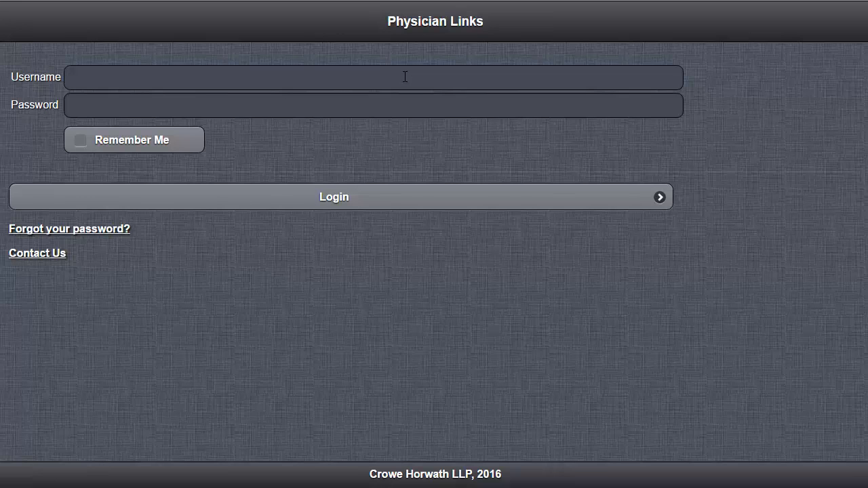
key("Tab")
type("•••••••••")
left_click(334, 202)
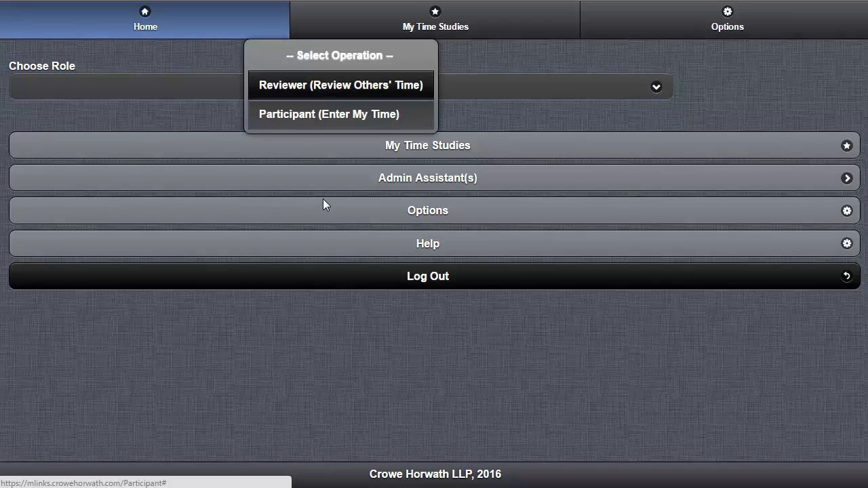
Choose the Participant role and show the My Time Studies list.
key("Return")
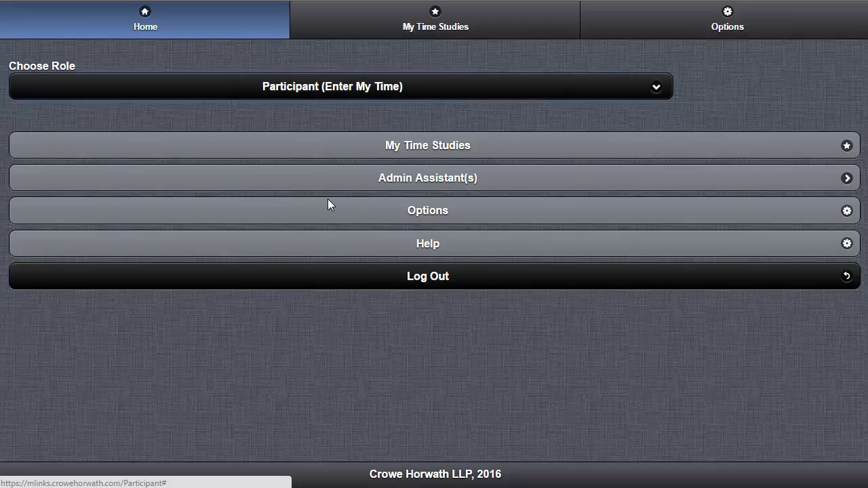
key("Tab")
key("Return")
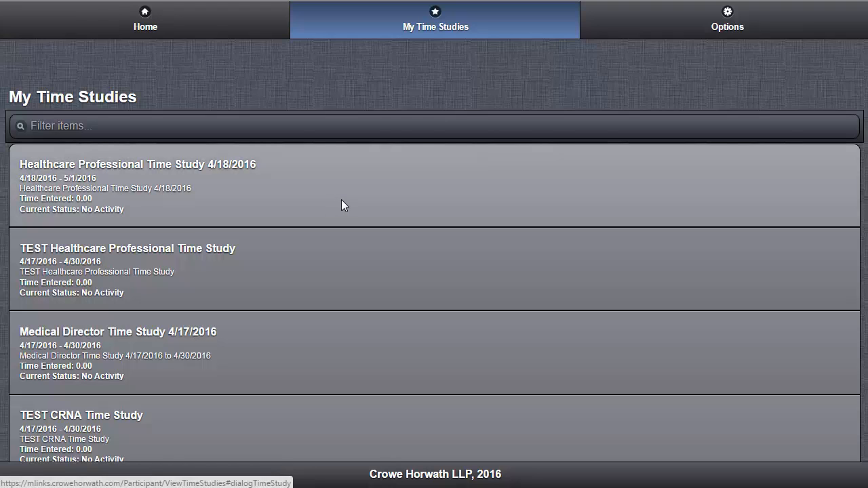
Start a 4/18/2016 Healthcare Professional entry: department 8082HH - Occupational Health, task Policies, Procedures, Clinical Protocols.
left_click(343, 206)
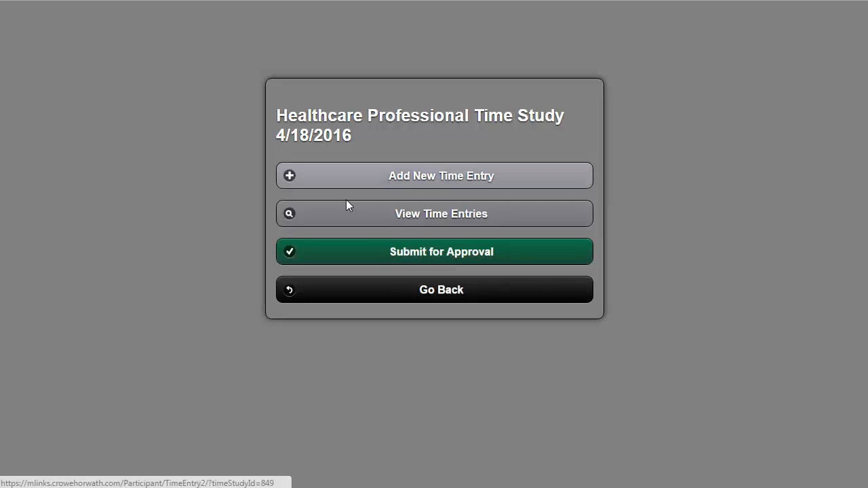
left_click(350, 200)
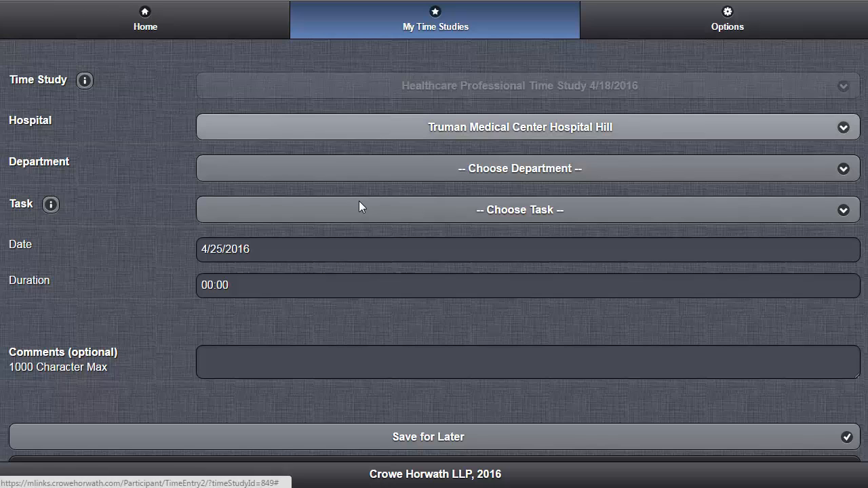
left_click(364, 169)
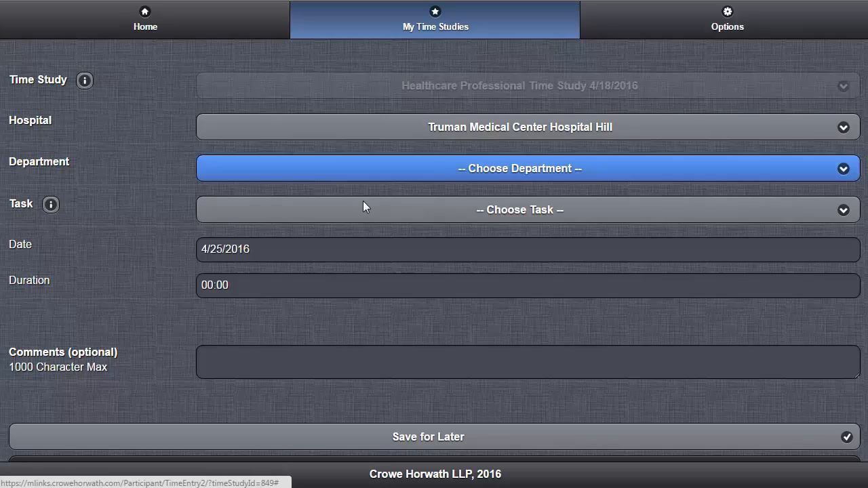
left_click(519, 197)
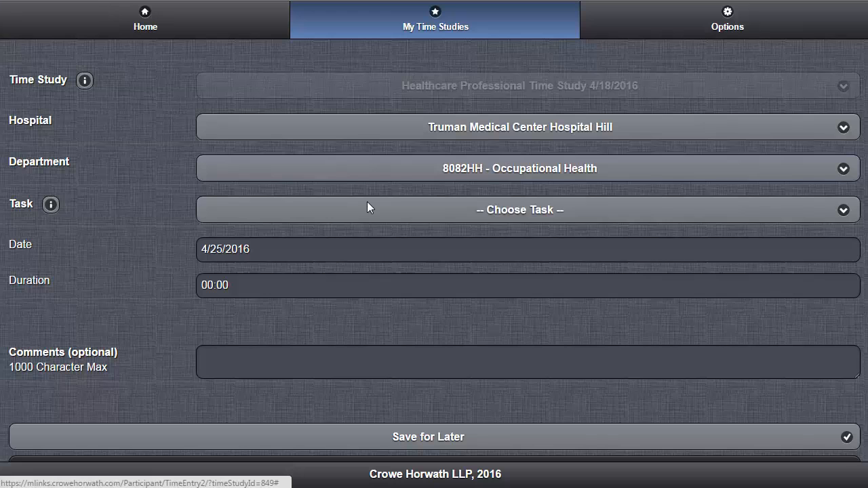
left_click(370, 202)
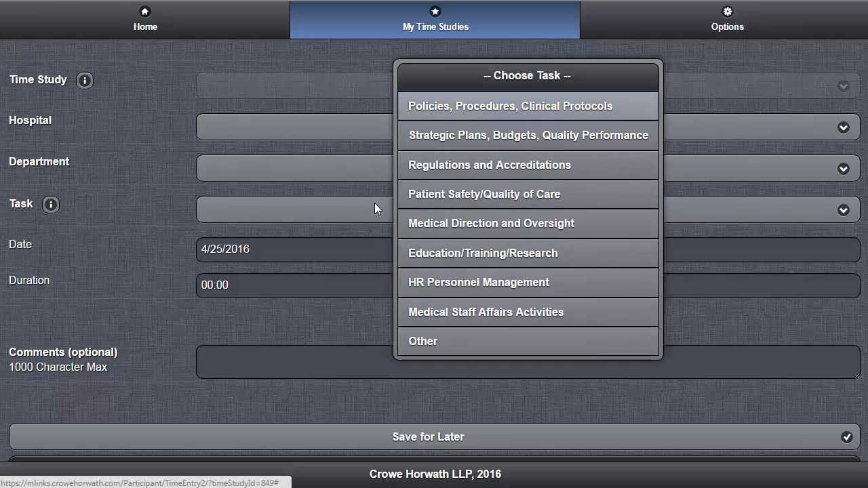
left_click(510, 106)
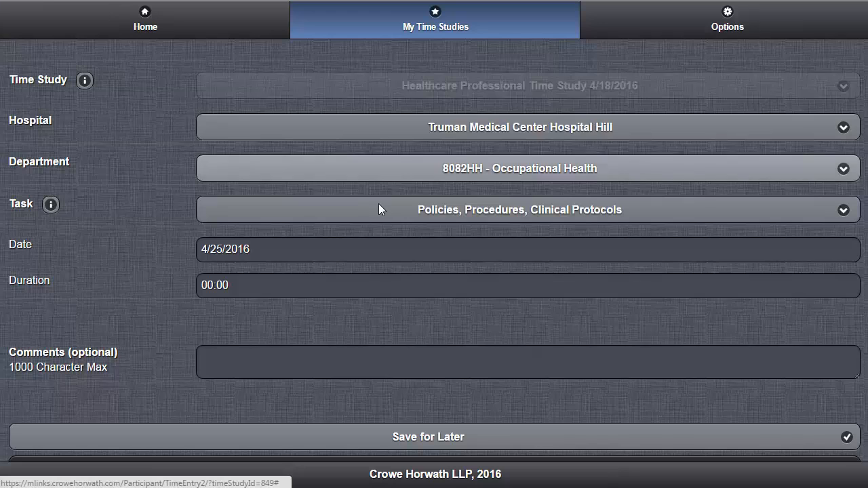
key("Tab")
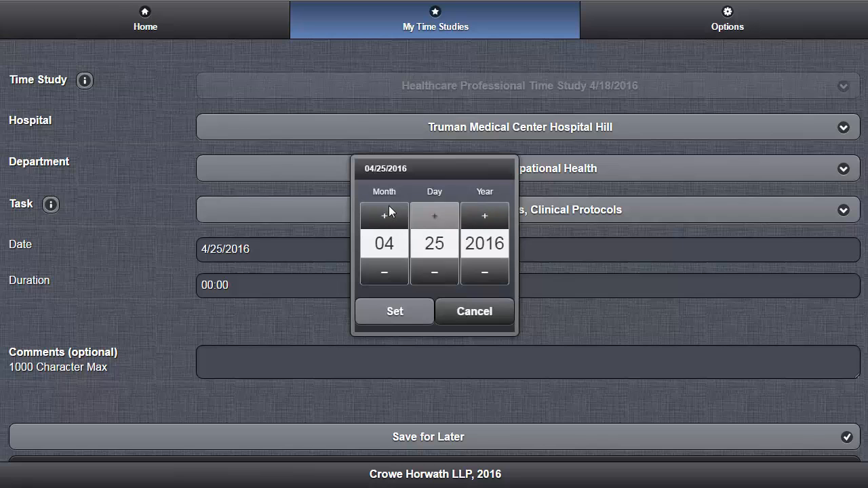
Set the date to 04/26/2016 and duration to 02:00, then cancel the entry.
left_click(434, 216)
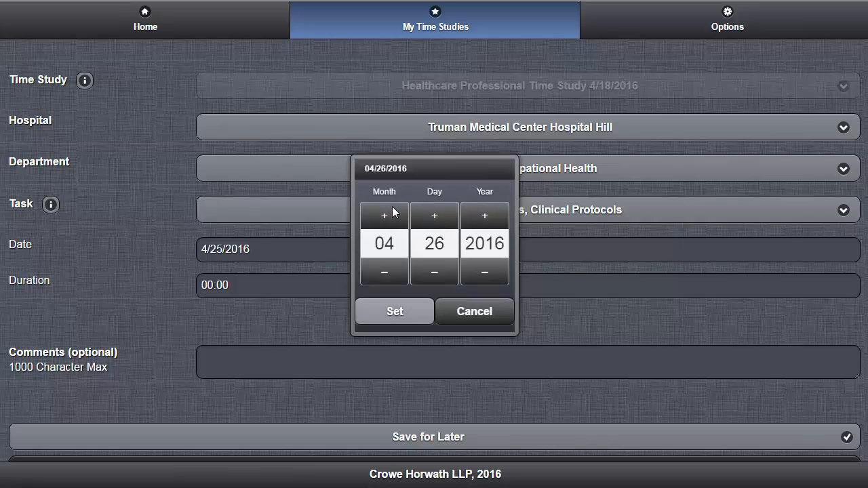
left_click(395, 311)
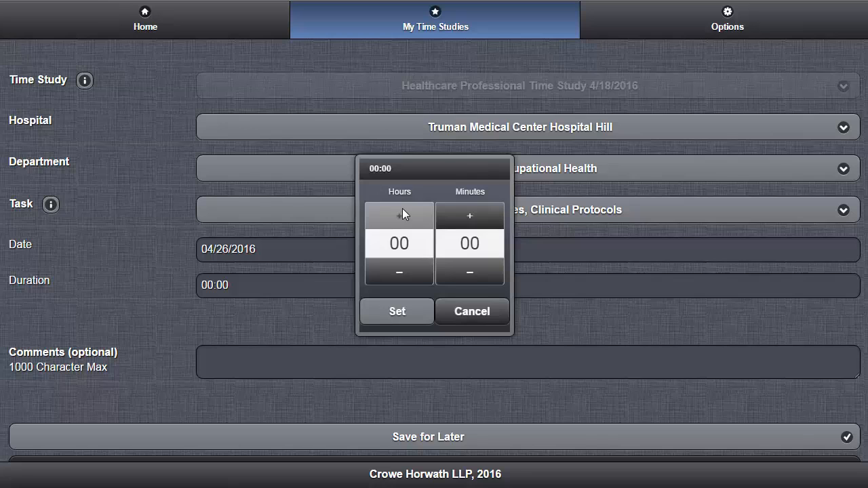
left_click(405, 209)
left_click(406, 215)
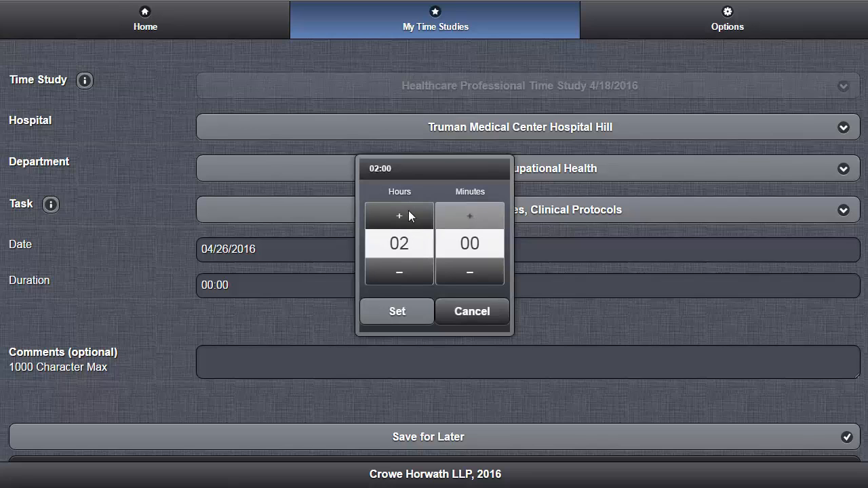
left_click(469, 216)
left_click(470, 215)
left_click(470, 216)
left_click(469, 216)
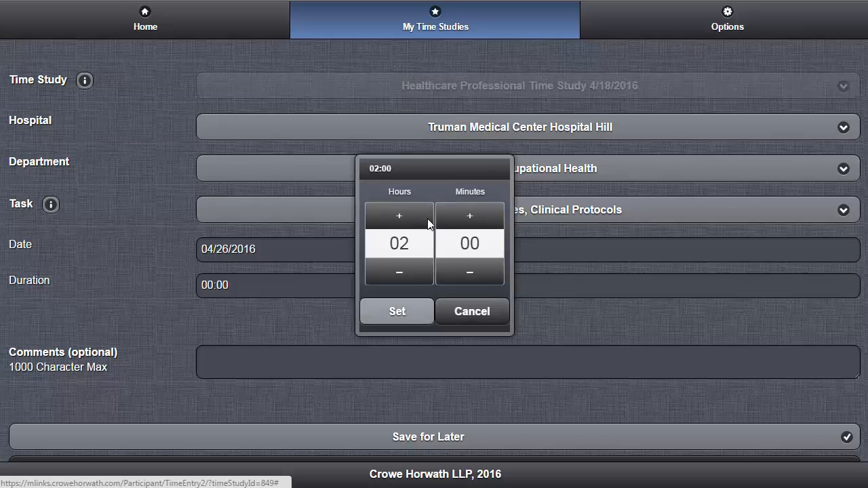
key("Return")
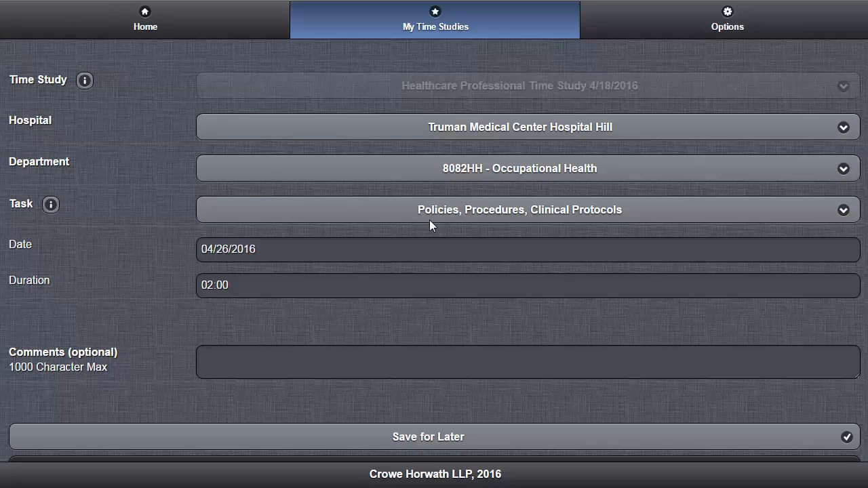
scroll(430, 219, "down", 1)
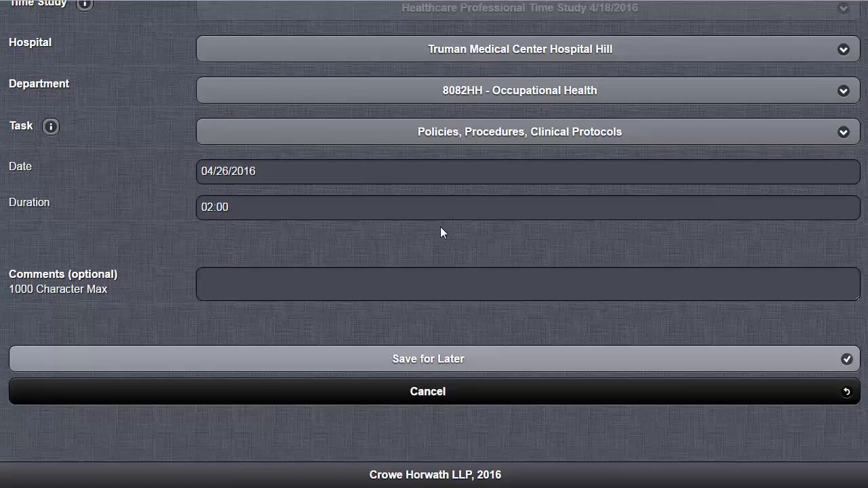
left_click(428, 391)
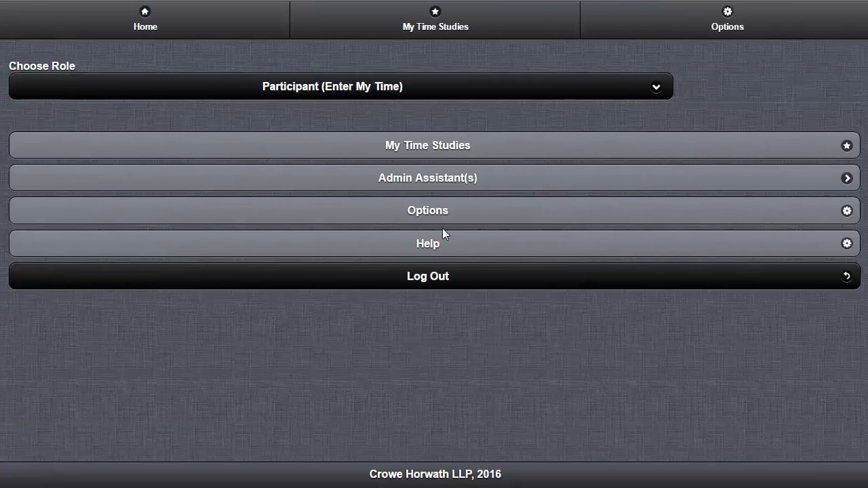
View the Contact Us page under Options and return to the options list.
left_click(443, 230)
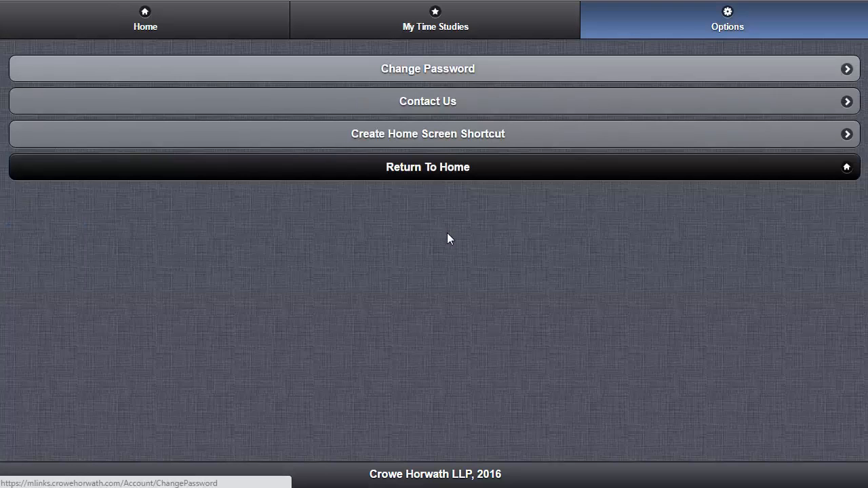
key("Tab")
key("Return")
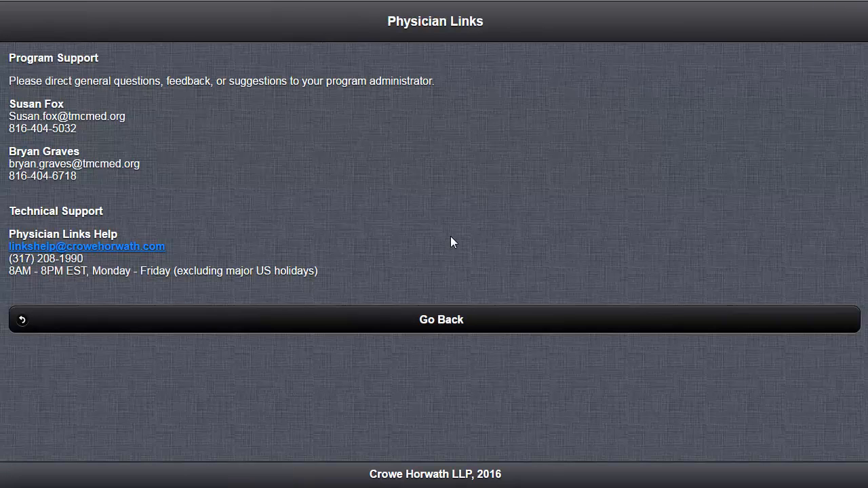
key("Tab")
key("Return")
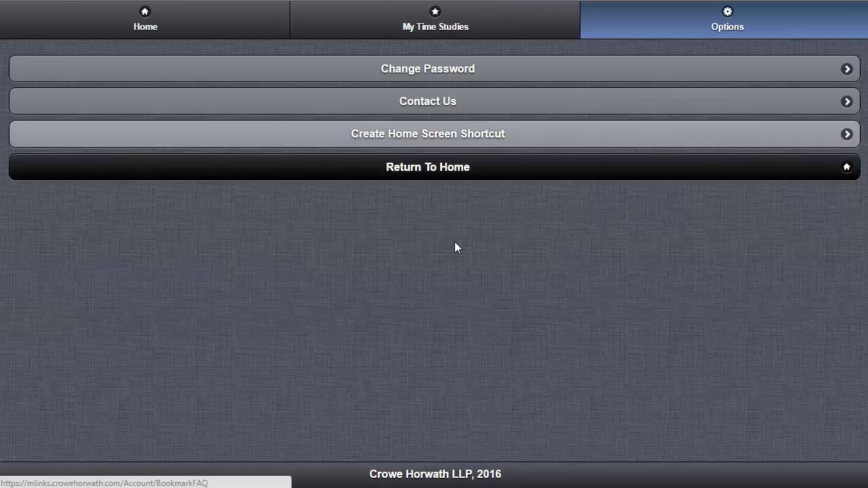
Browse the device types, including iPhone, on Create Home Screen Shortcut without choosing one.
key("Return")
key("Tab")
key("Return")
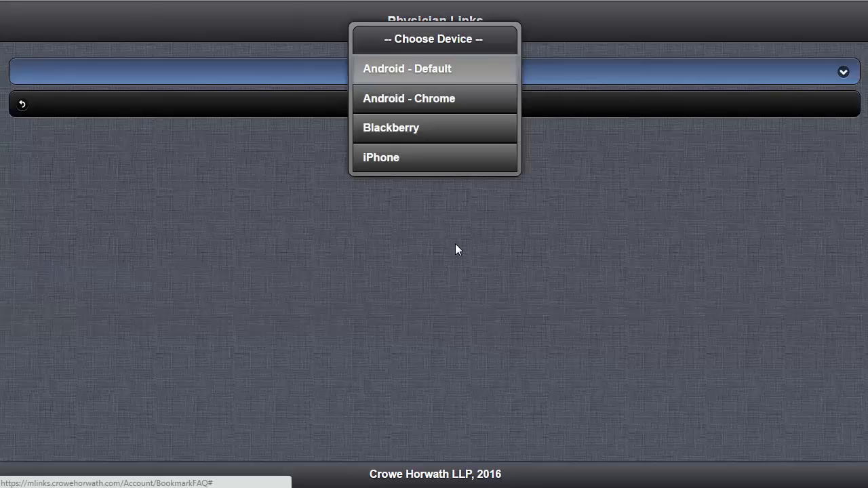
key("Down")
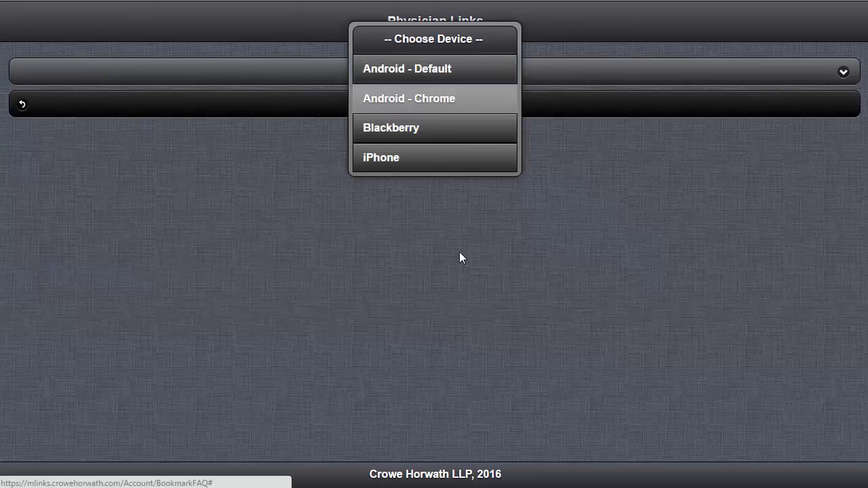
key("Down")
key("Down")
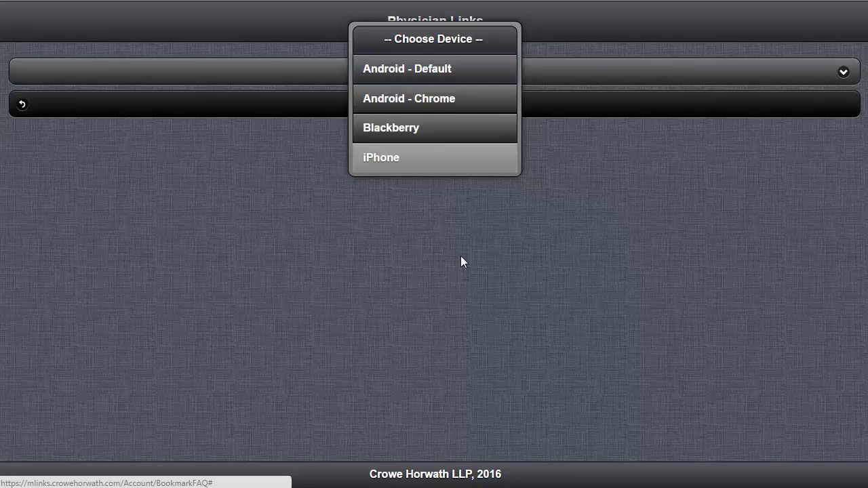
key("Escape")
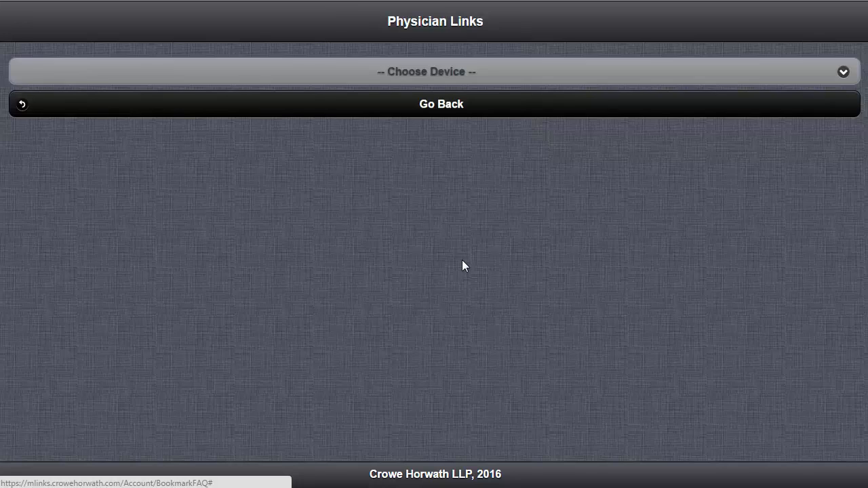
key("Return")
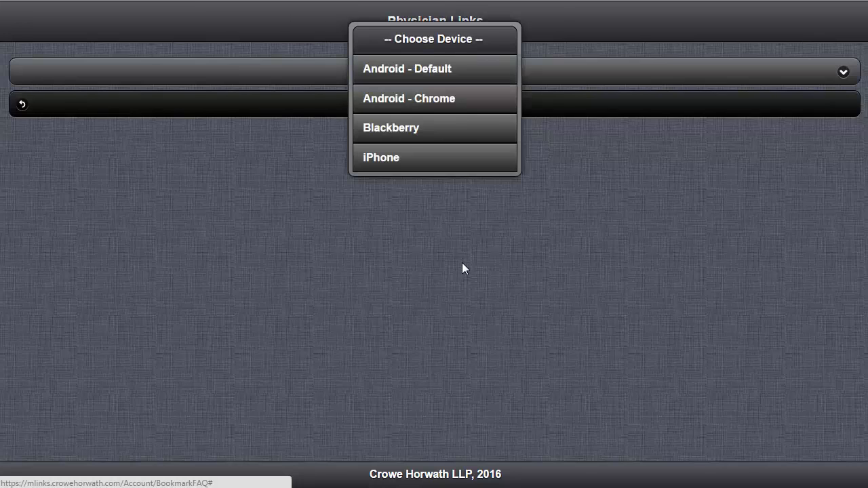
key("Escape")
key("alt+Left")
Return to the home menu and log out of the portal.
key("Tab")
key("Tab")
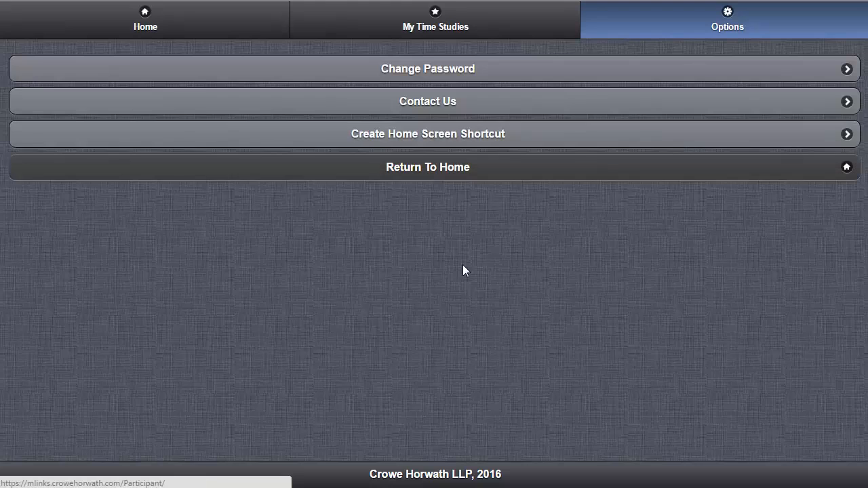
key("Return")
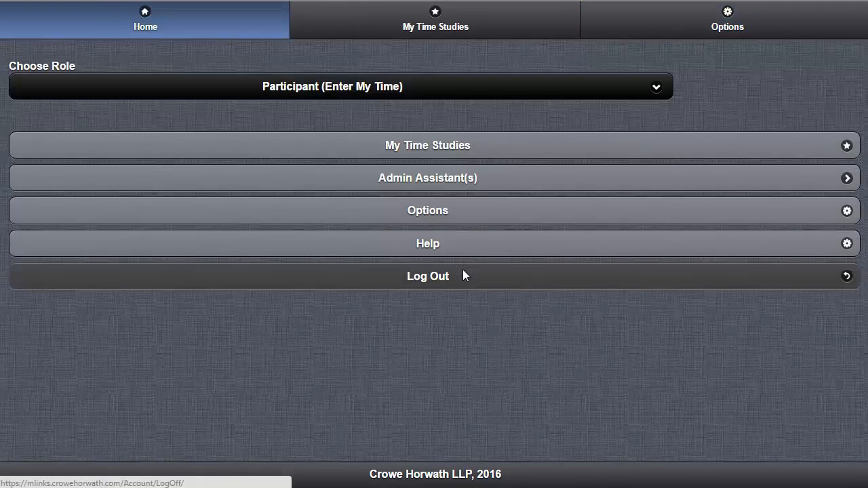
left_click(464, 274)
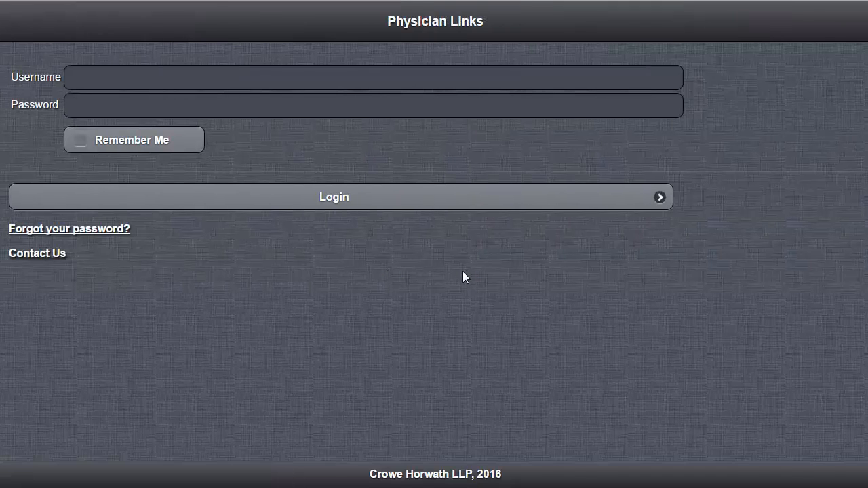